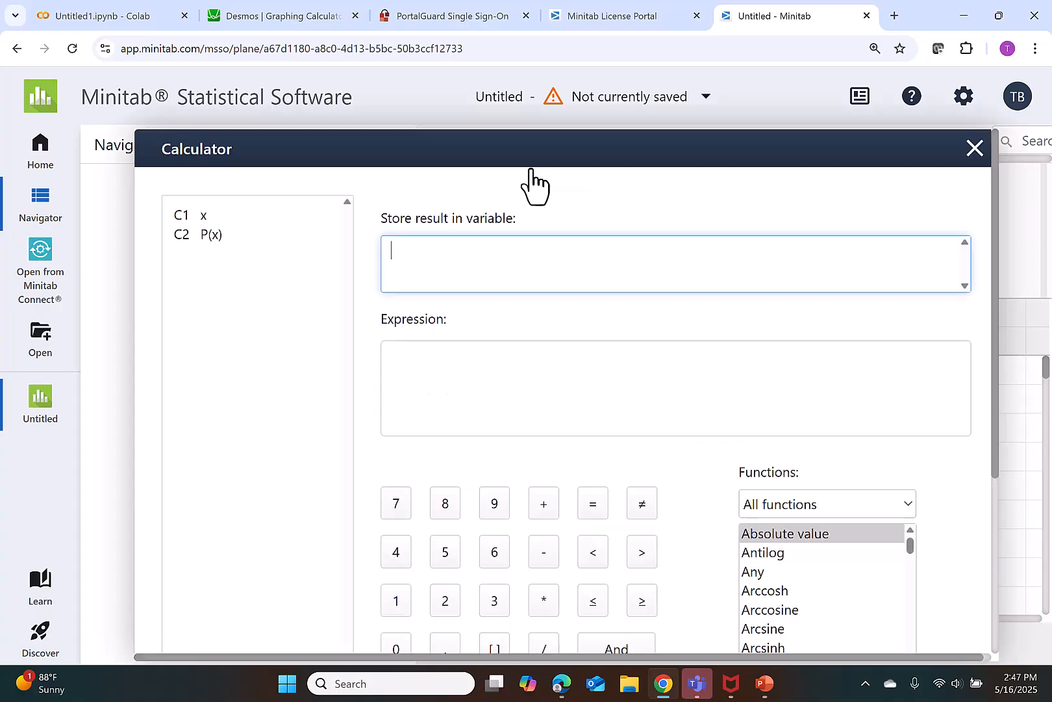
Calculate 'x' * 'P(x)' with the Calculator and store the result in column C3.
{"action": "type", "text": "c3"}
{"action": "left_click", "coordinate": [479, 354]}
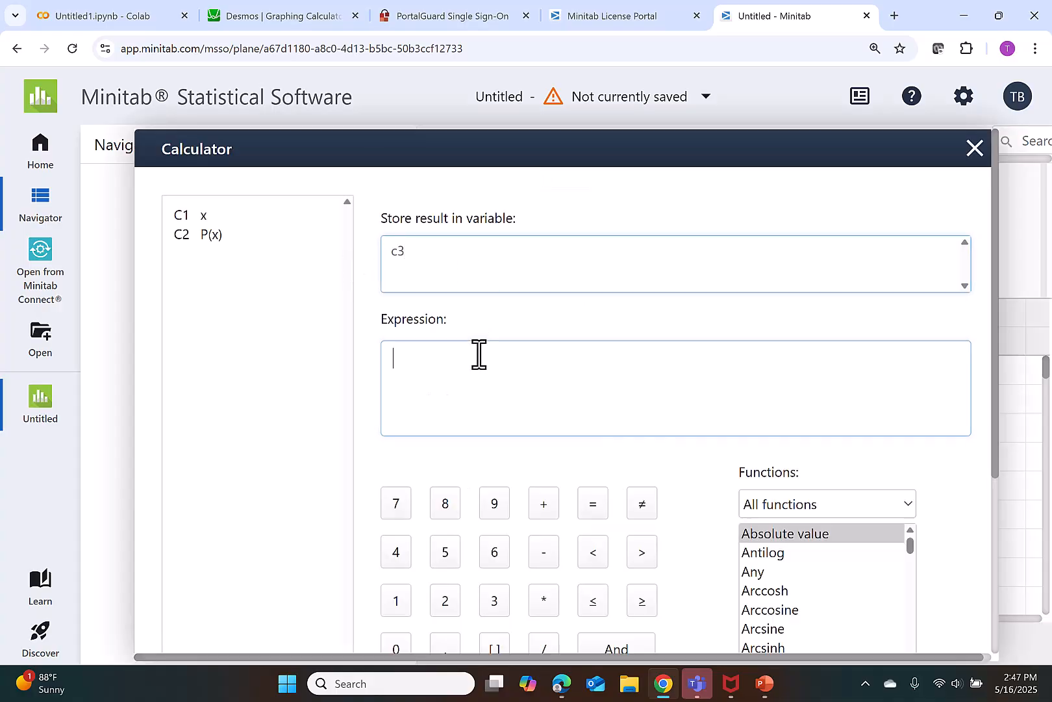
{"action": "double_click", "coordinate": [209, 216]}
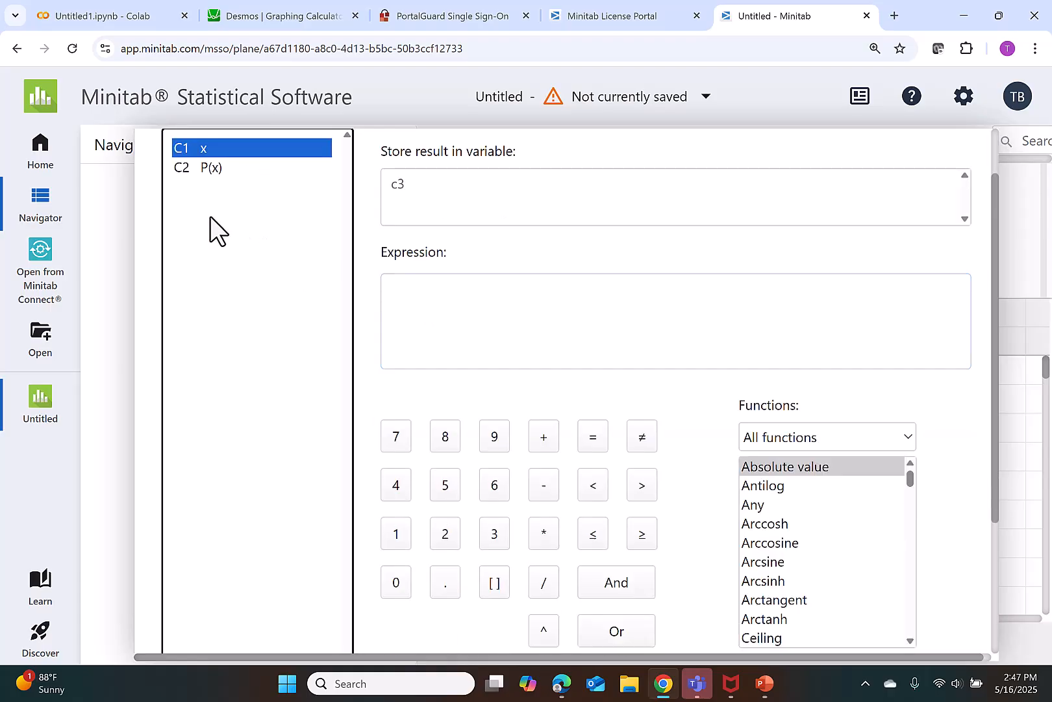
{"action": "left_click", "coordinate": [546, 533]}
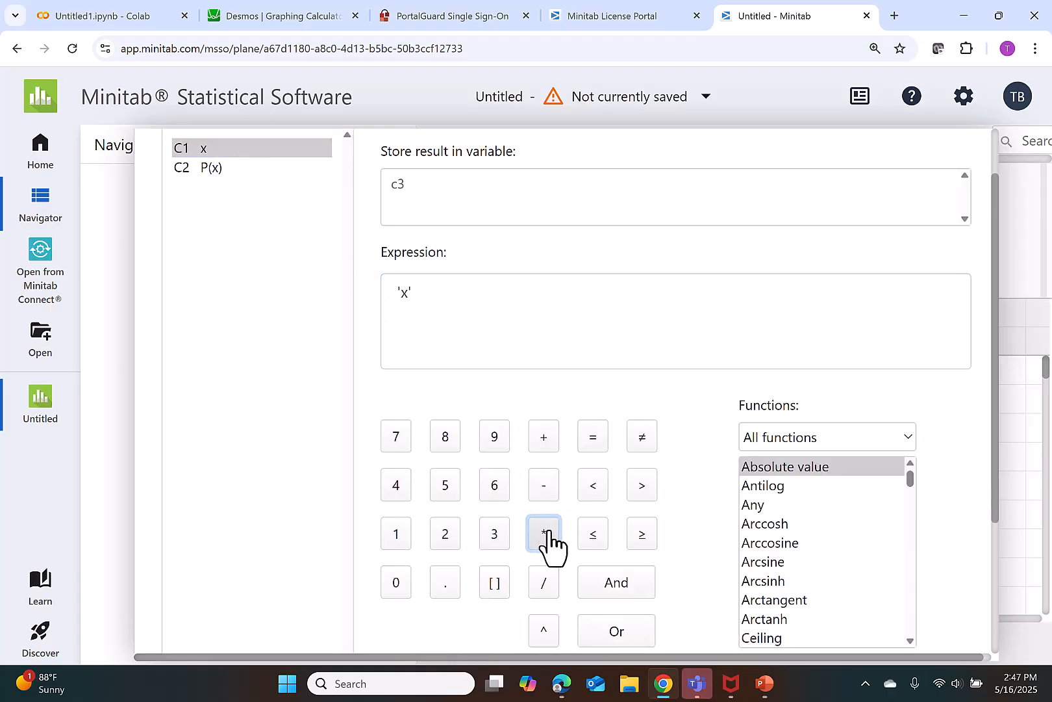
{"action": "left_click", "coordinate": [221, 170]}
{"action": "double_click", "coordinate": [221, 168]}
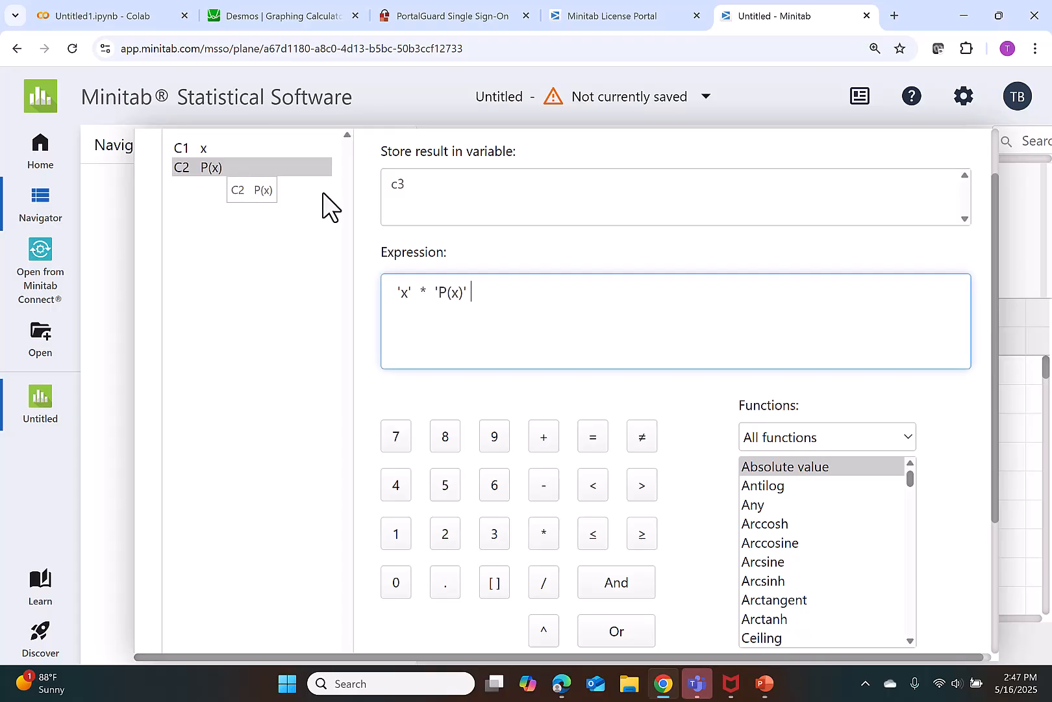
{"action": "scroll", "coordinate": [715, 519], "scroll_direction": "down", "scroll_amount": 3}
{"action": "left_click", "coordinate": [861, 622]}
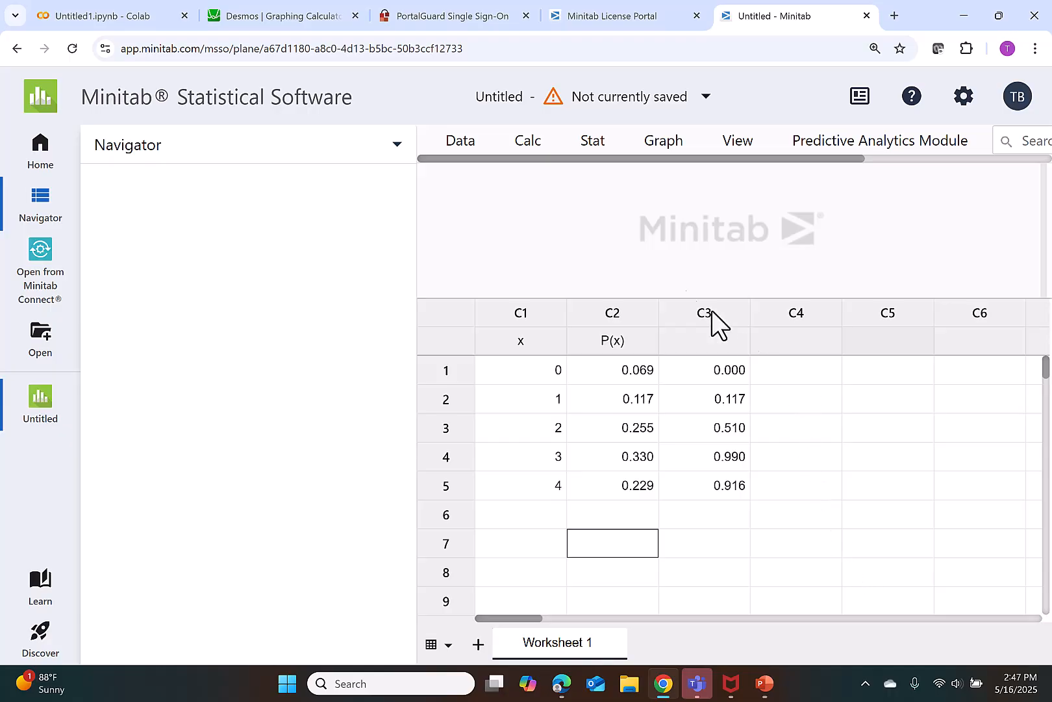
Reopen the Calculator, clear the old expression and set C4 as the column that stores the result.
{"action": "left_click", "coordinate": [527, 151]}
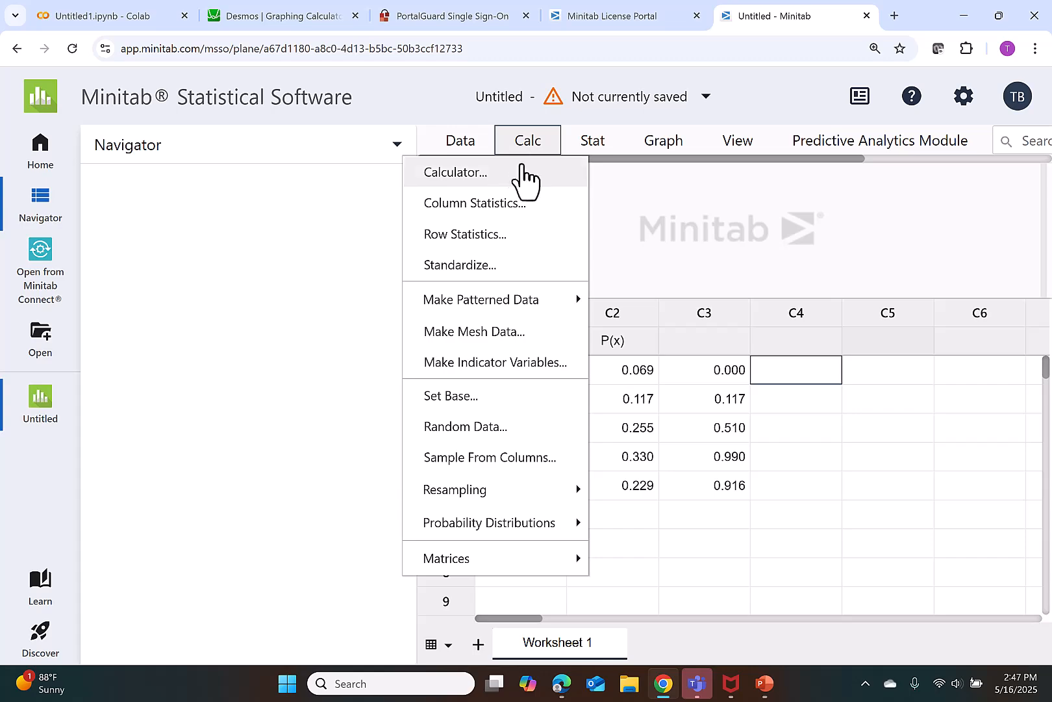
{"action": "left_click", "coordinate": [511, 177]}
{"action": "left_click", "coordinate": [629, 362]}
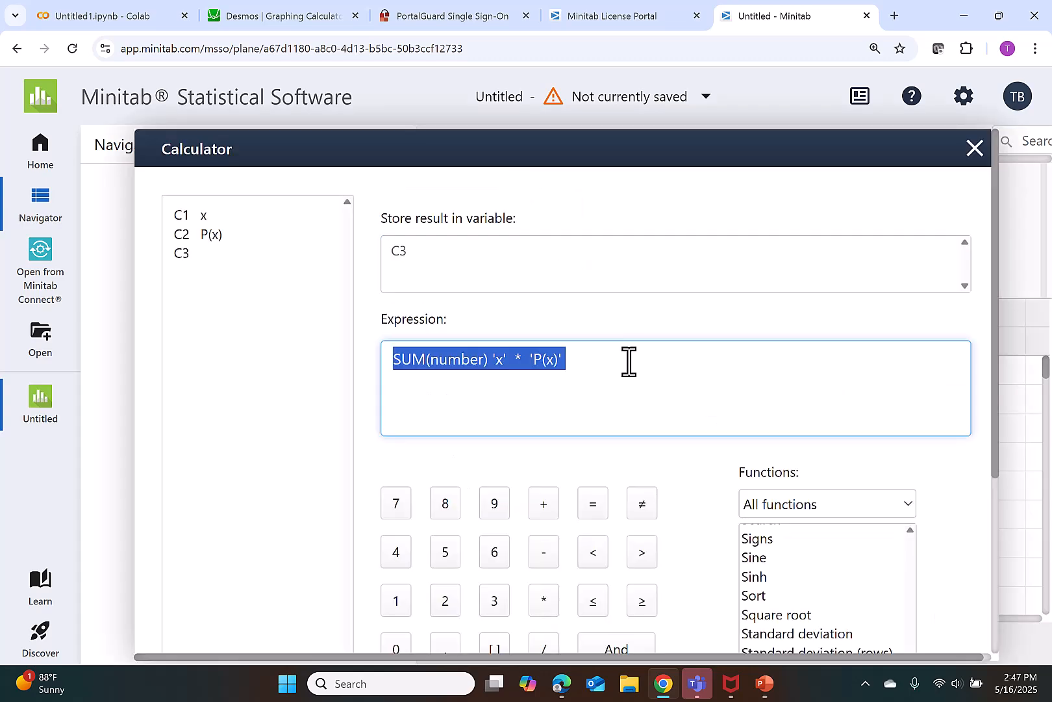
{"action": "key", "text": "BackSpace"}
{"action": "double_click", "coordinate": [396, 252]}
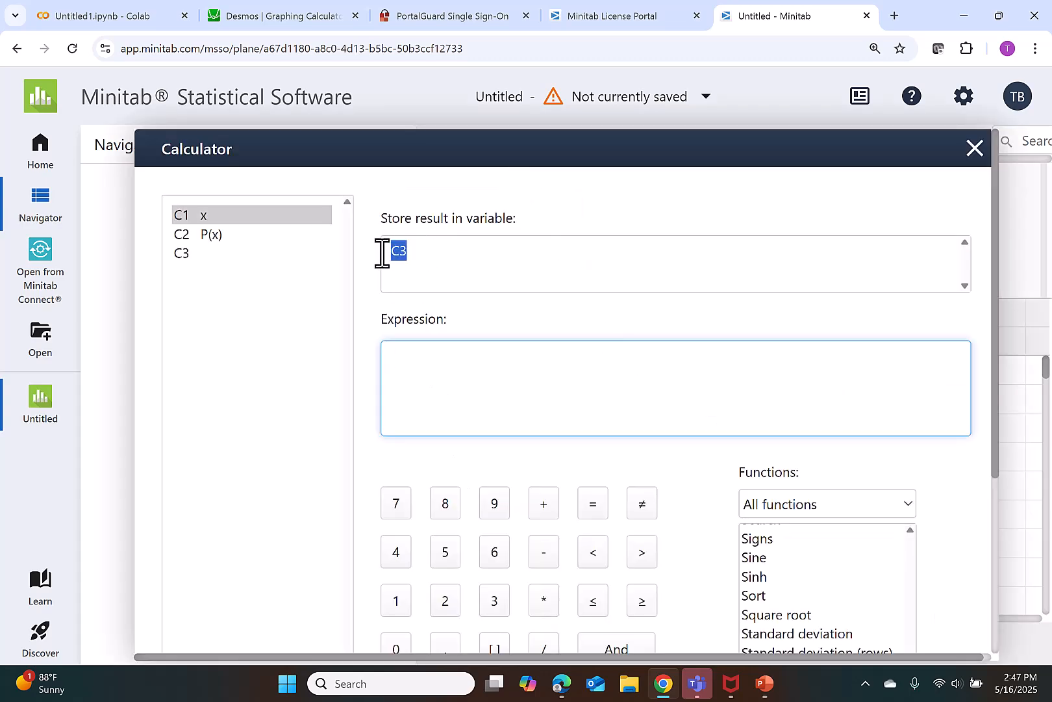
{"action": "key", "text": "BackSpace"}
{"action": "type", "text": "c4"}
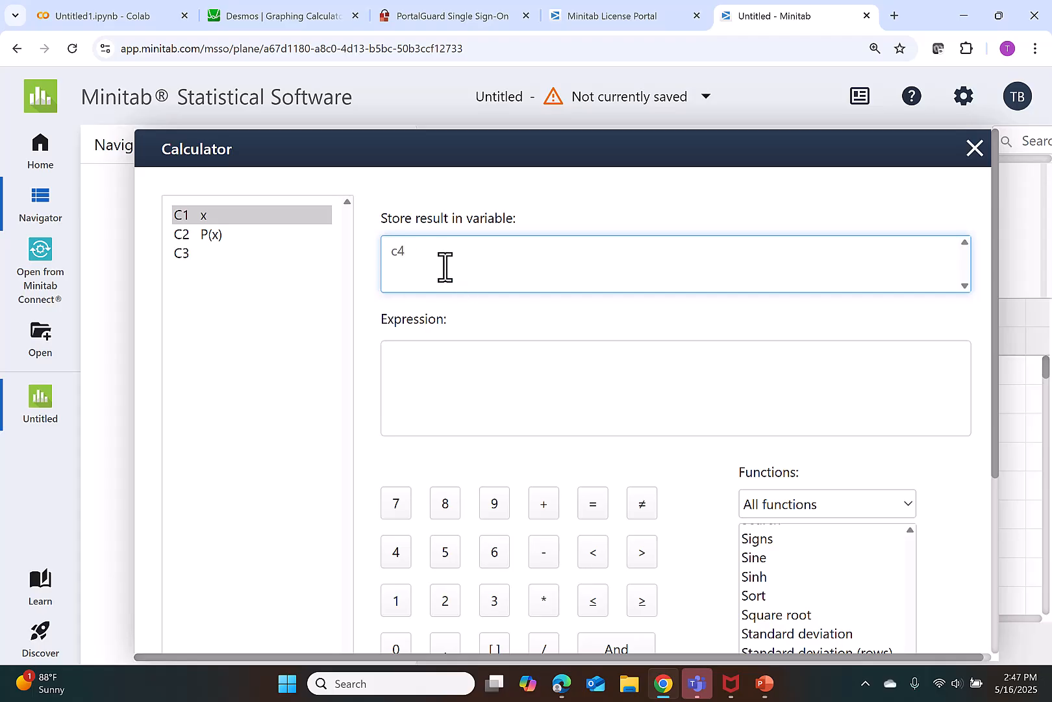
Enter the expression SUM(C3) using the Sum function and run the calculation.
{"action": "left_click", "coordinate": [572, 365]}
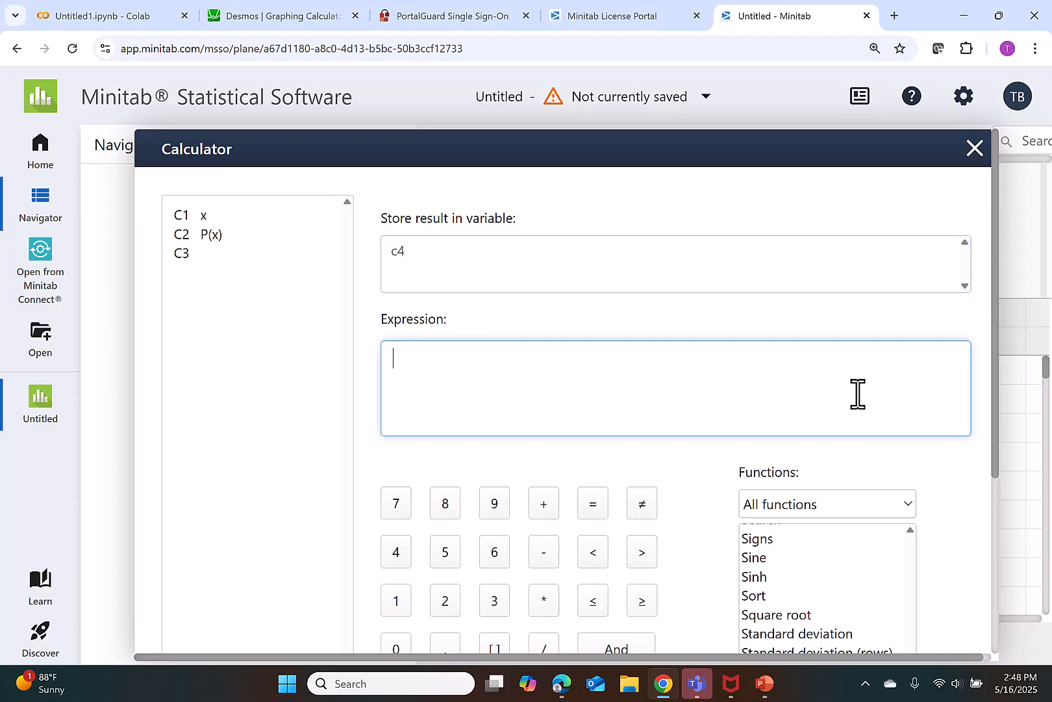
{"action": "scroll", "coordinate": [994, 293], "scroll_direction": "down", "scroll_amount": 3}
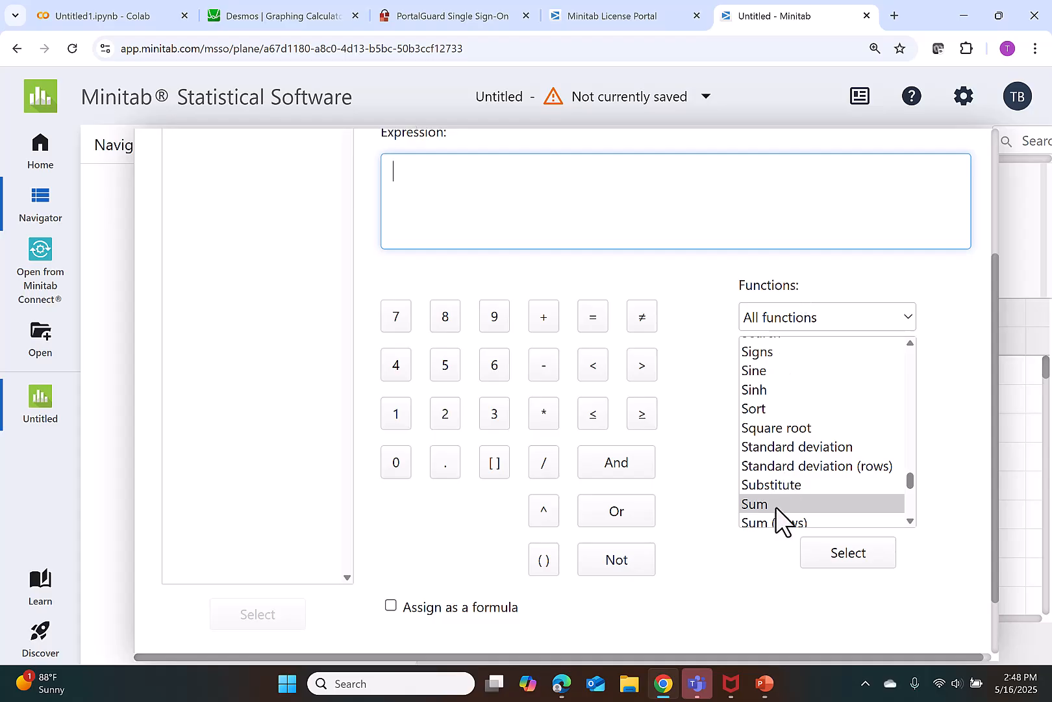
{"action": "left_click", "coordinate": [825, 558]}
{"action": "key", "text": "BackSpace"}
{"action": "scroll", "coordinate": [246, 216], "scroll_direction": "up", "scroll_amount": 1}
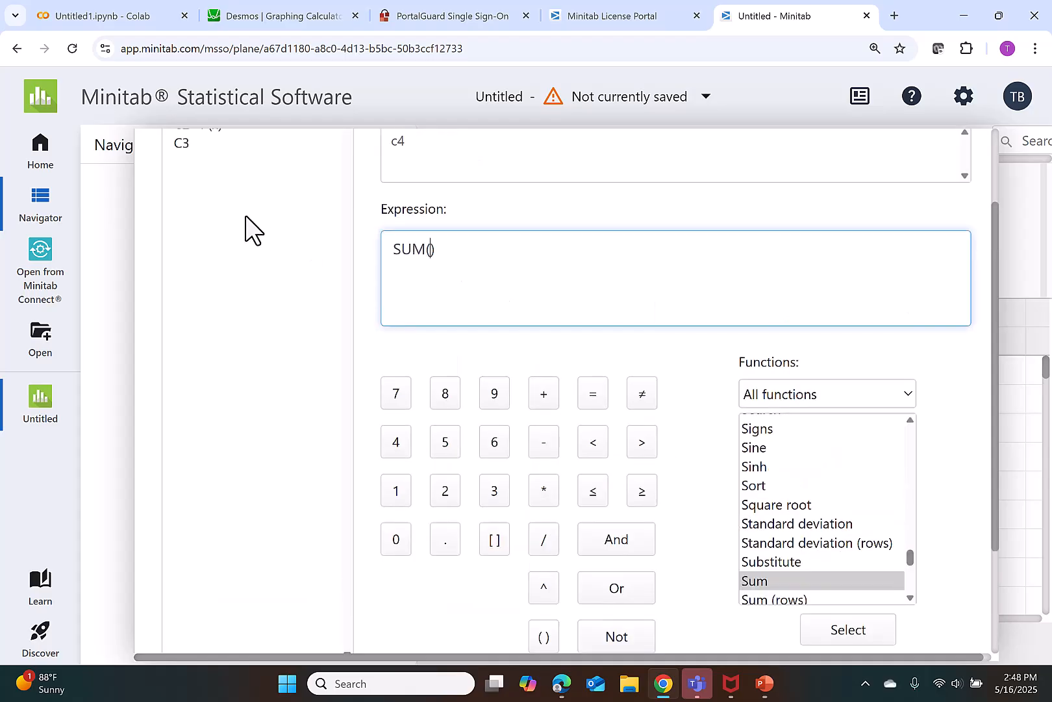
{"action": "double_click", "coordinate": [186, 142]}
{"action": "scroll", "coordinate": [742, 559], "scroll_direction": "down", "scroll_amount": 3}
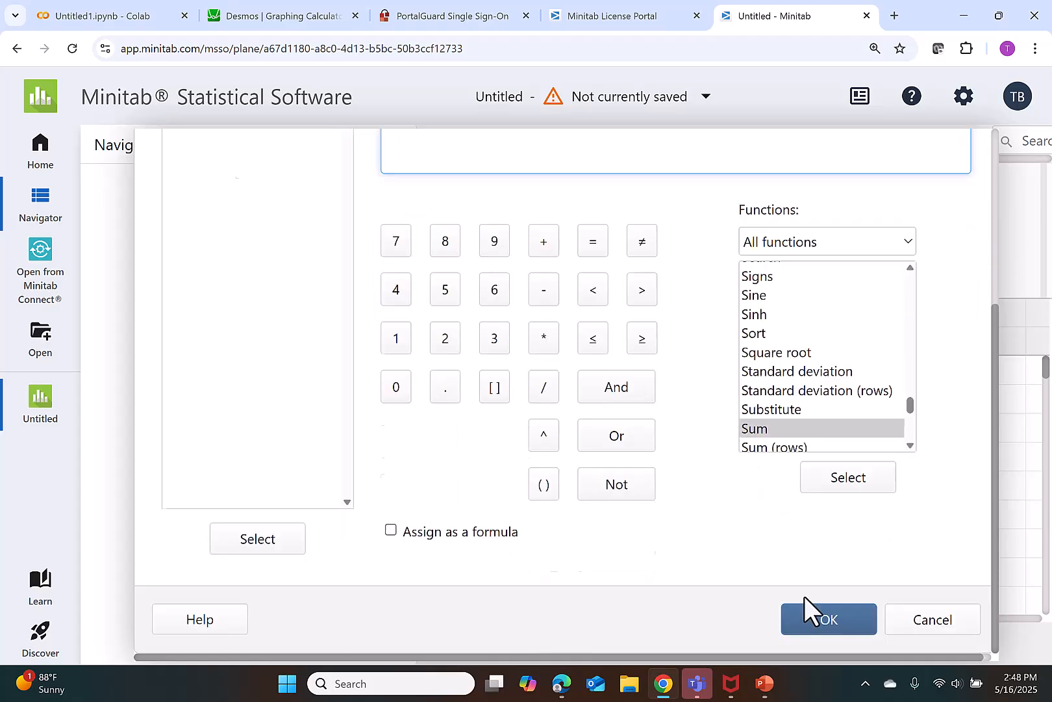
{"action": "left_click", "coordinate": [810, 621]}
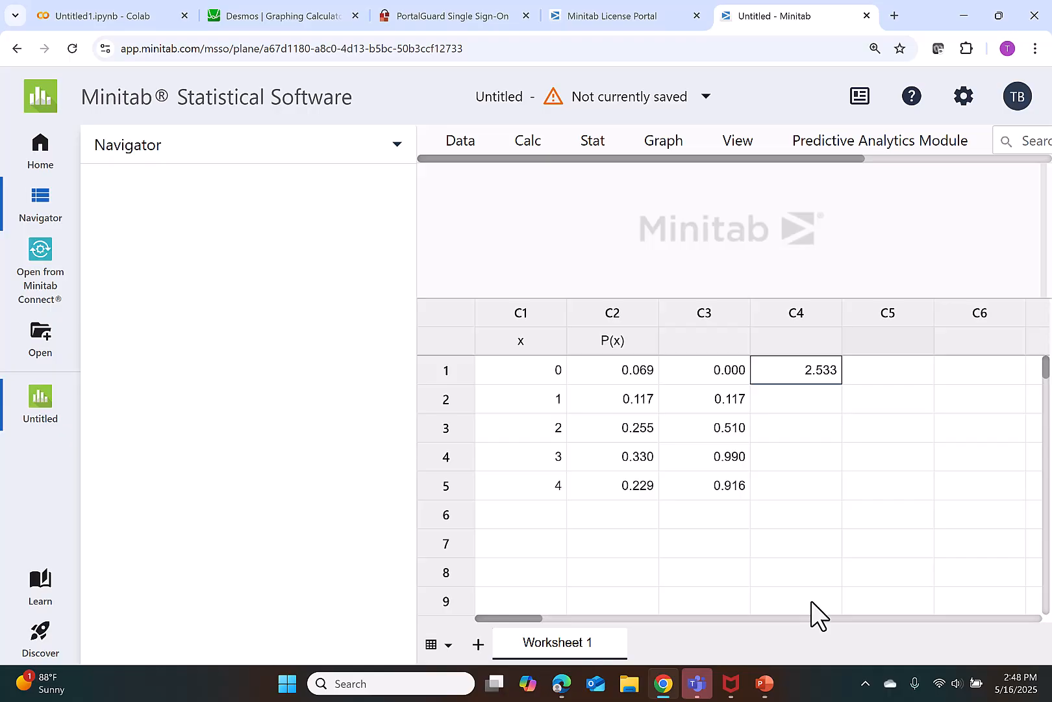
Name column C3 "x*P(x)" and column C4 "expected value".
{"action": "left_click", "coordinate": [705, 341]}
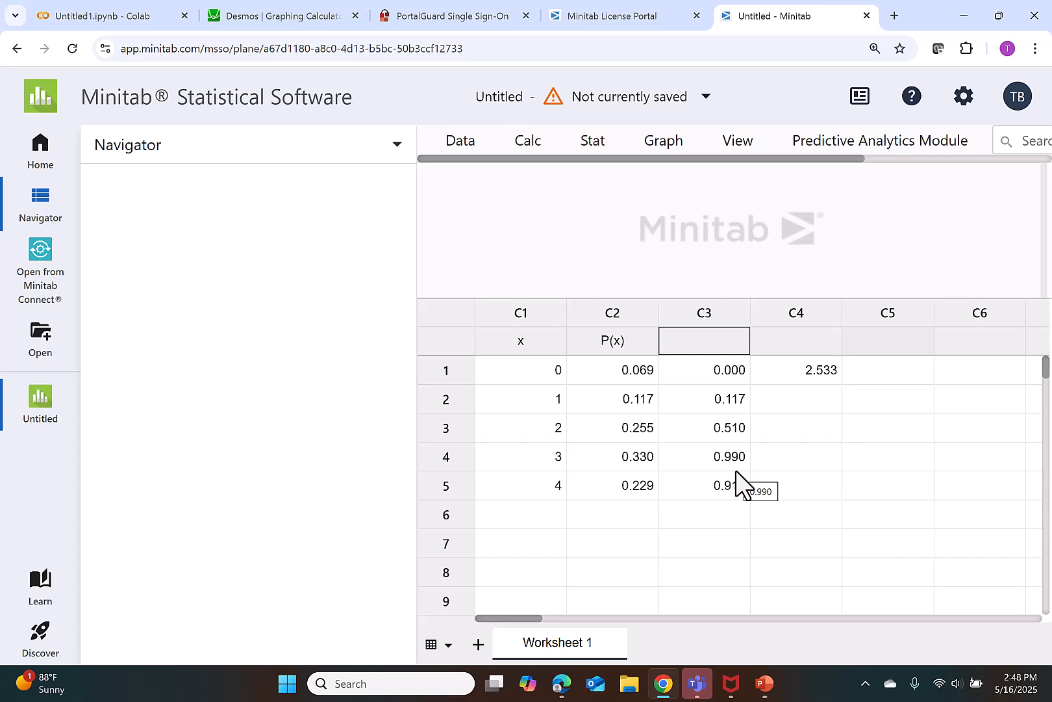
{"action": "type", "text": "x*P(x)"}
{"action": "left_click", "coordinate": [810, 341]}
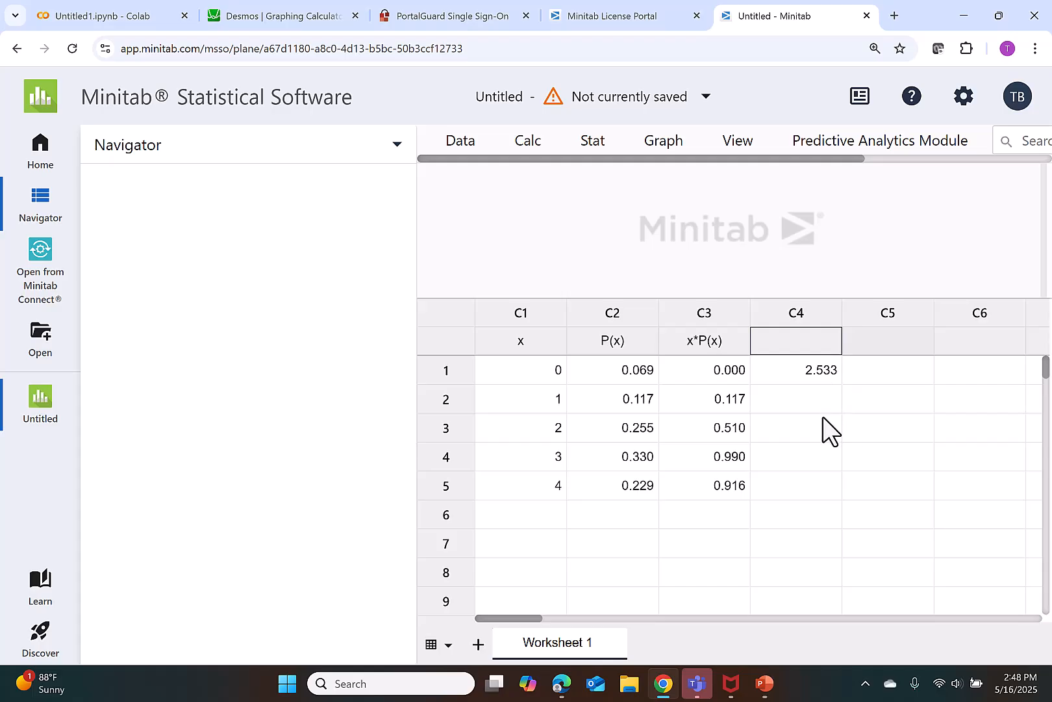
{"action": "type", "text": "expected value"}
{"action": "key", "text": "Tab"}
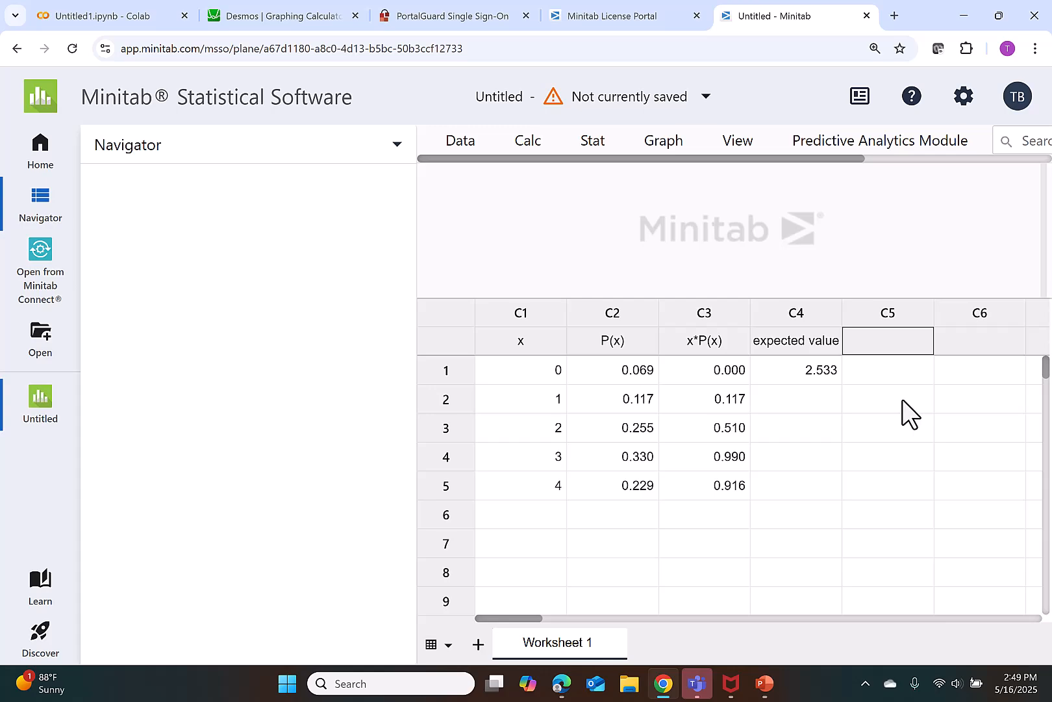
Reopen the Calculator, set C5 as the column that stores the result and clear the old expression.
{"action": "left_click", "coordinate": [537, 151]}
{"action": "left_click", "coordinate": [535, 182]}
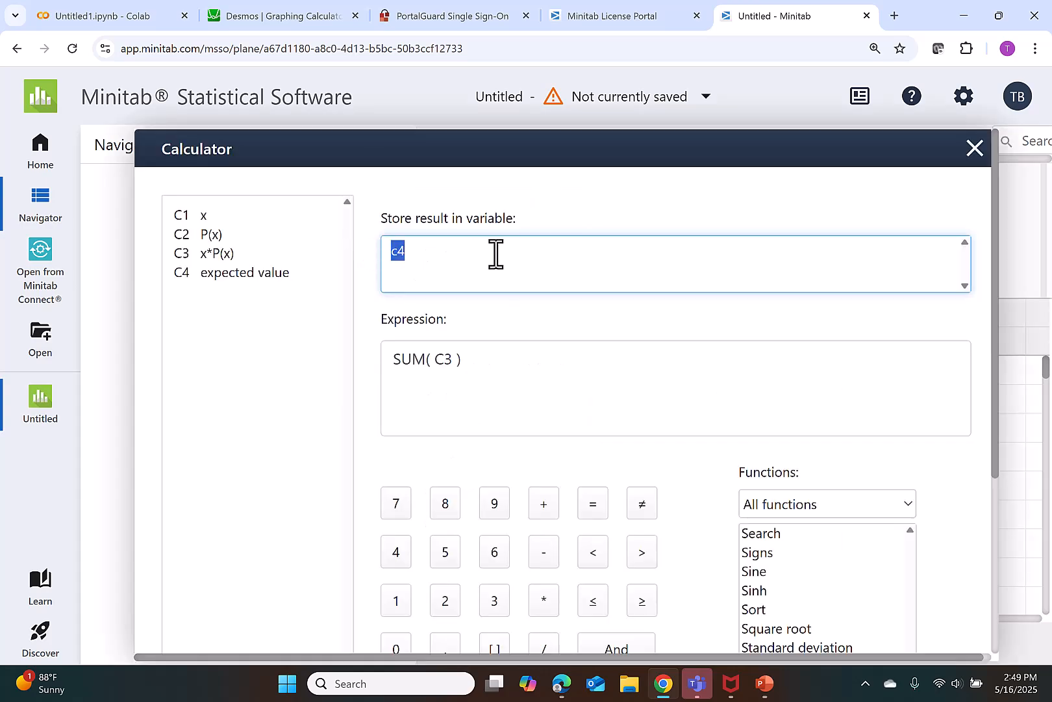
{"action": "key", "text": "BackSpace"}
{"action": "type", "text": "c5"}
{"action": "key", "text": "Tab"}
{"action": "key", "text": "BackSpace"}
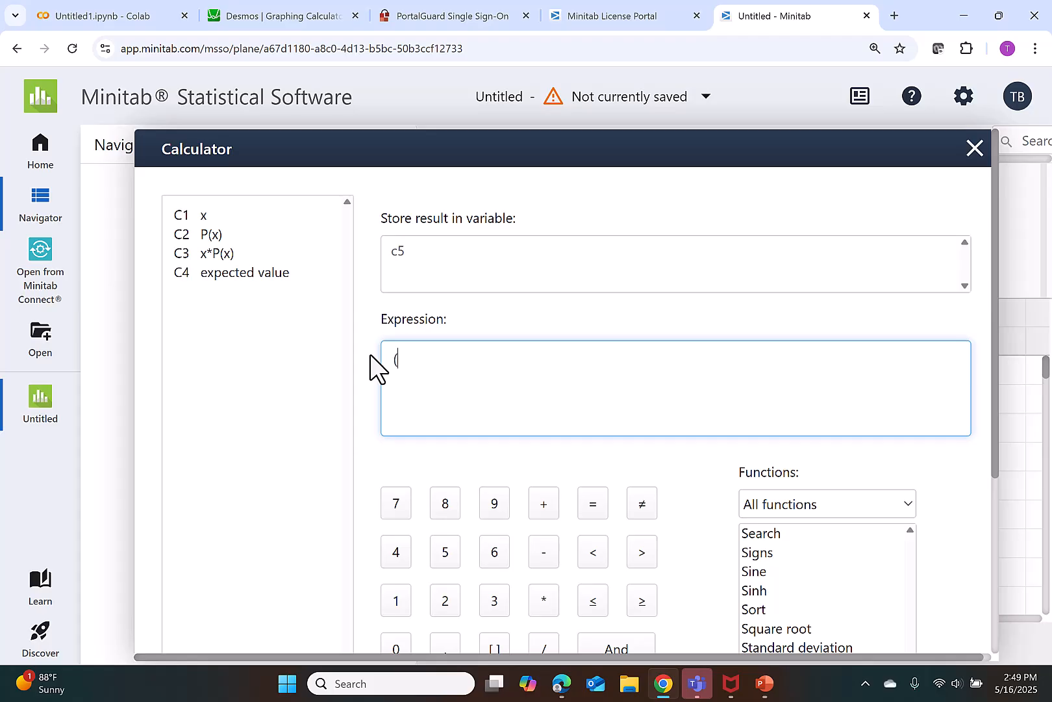
Build the expression ('x' - 2.533) ^ 2 * 'P(x)' for the probability-weighted squared deviations.
{"action": "left_click_drag", "start_coordinate": [221, 220], "coordinate": [221, 220]}
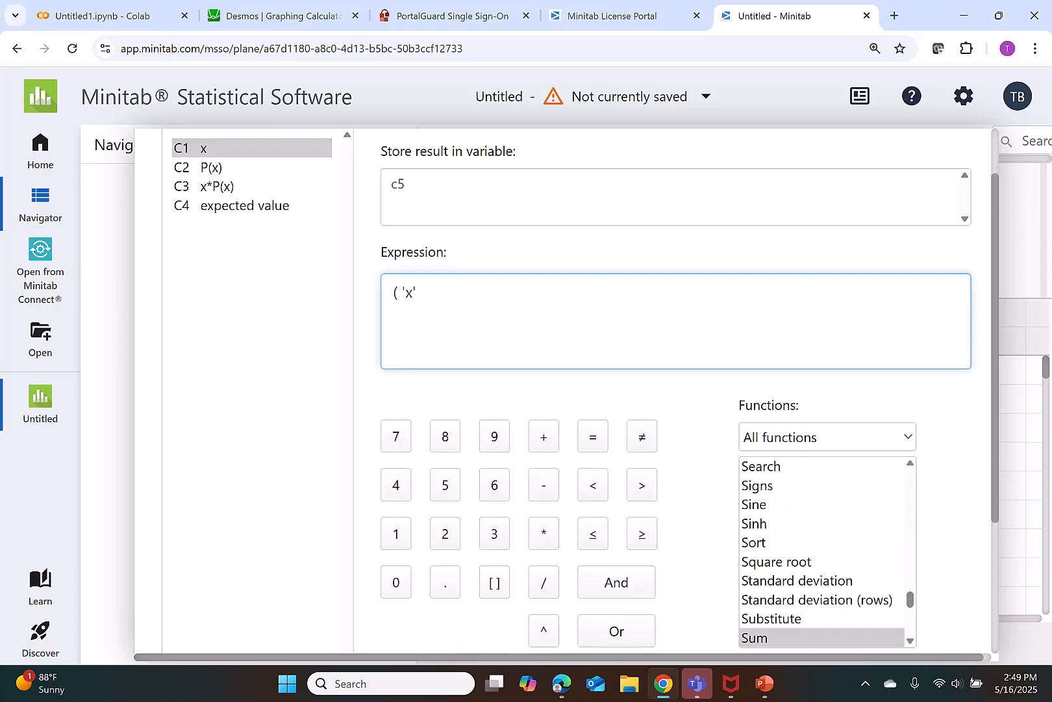
{"action": "type", "text": "-2.533)"}
{"action": "left_click", "coordinate": [549, 640]}
{"action": "type", "text": "2"}
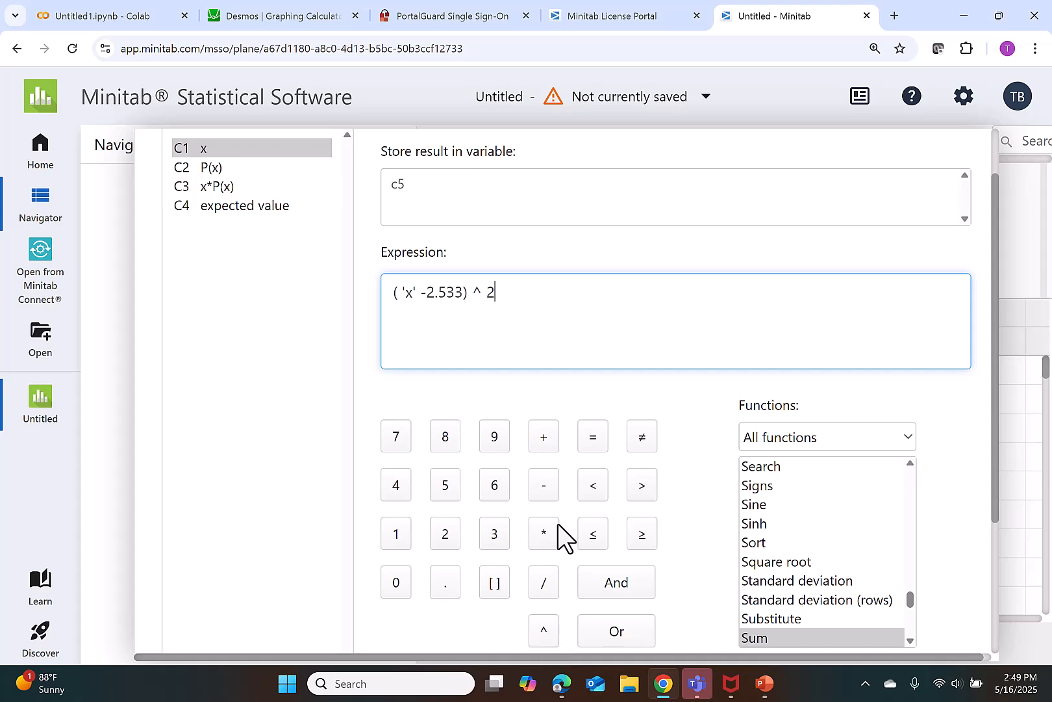
{"action": "left_click", "coordinate": [551, 543]}
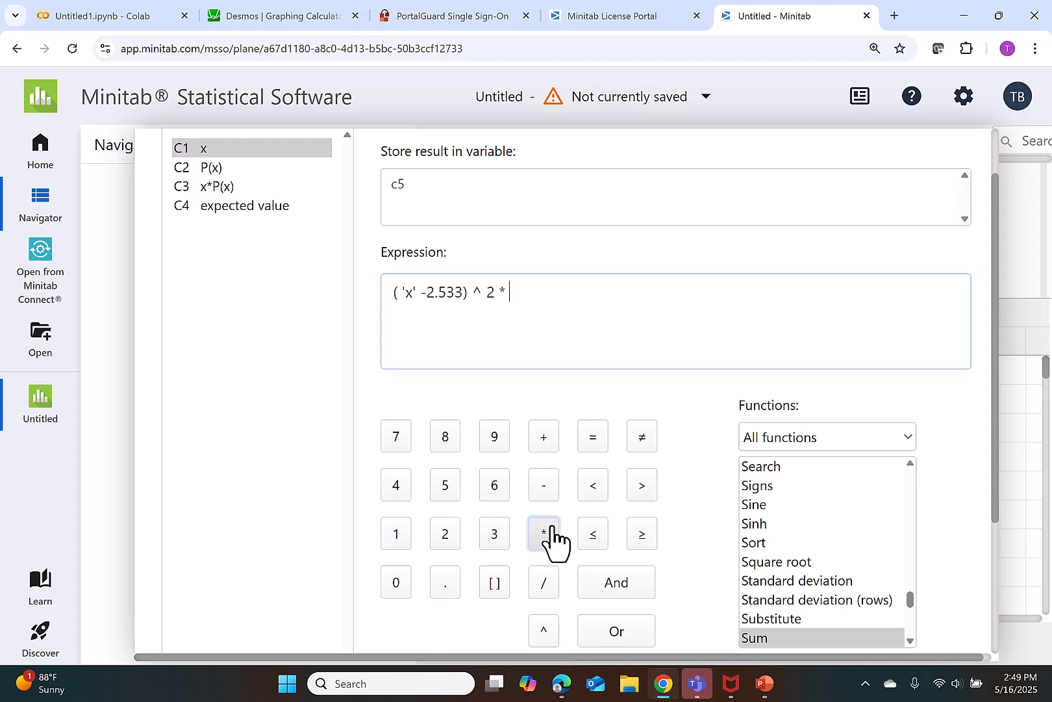
{"action": "double_click", "coordinate": [238, 170]}
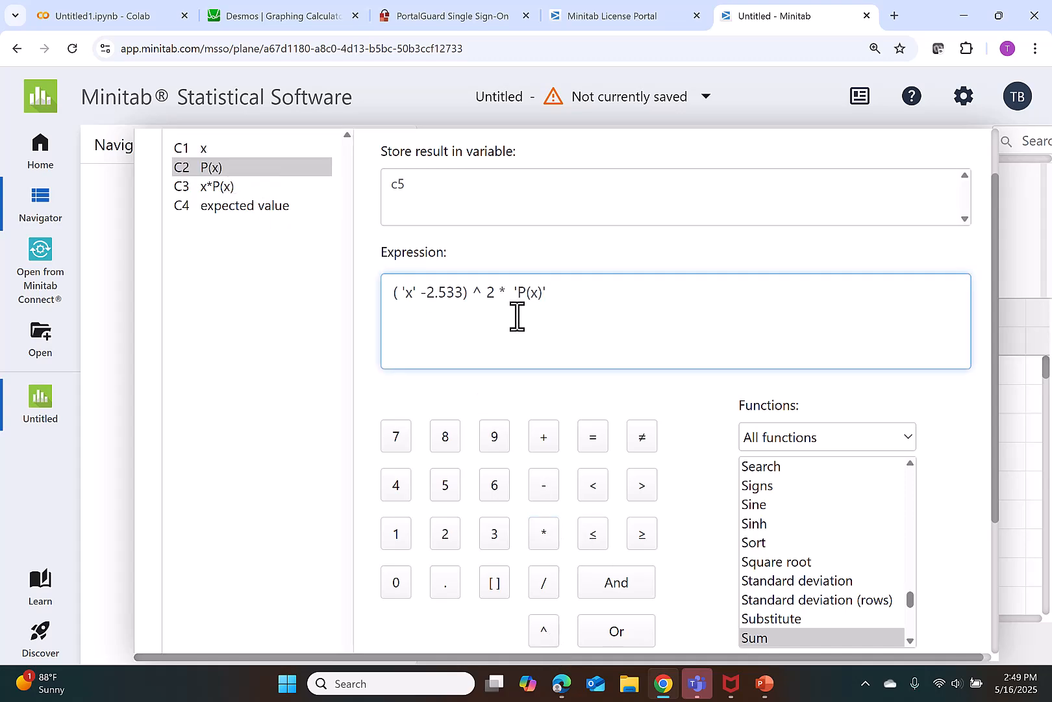
Wrap the whole squared-deviation expression in the sum function and run the calculation.
{"action": "left_click", "coordinate": [392, 293]}
{"action": "type", "text": "sum"}
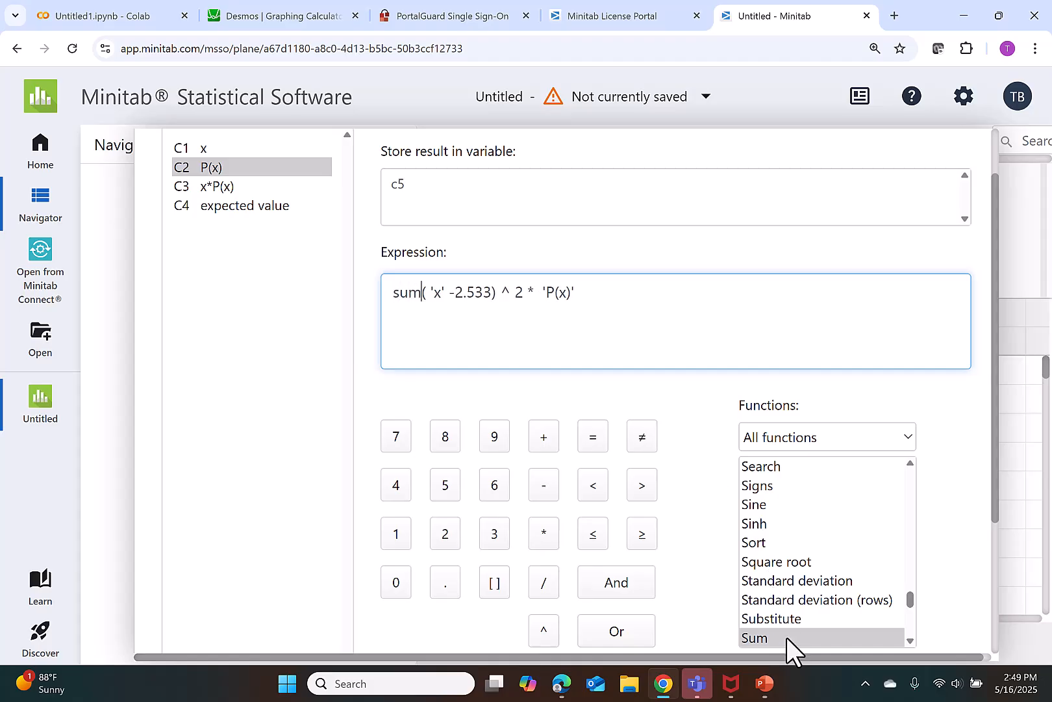
{"action": "type", "text": "("}
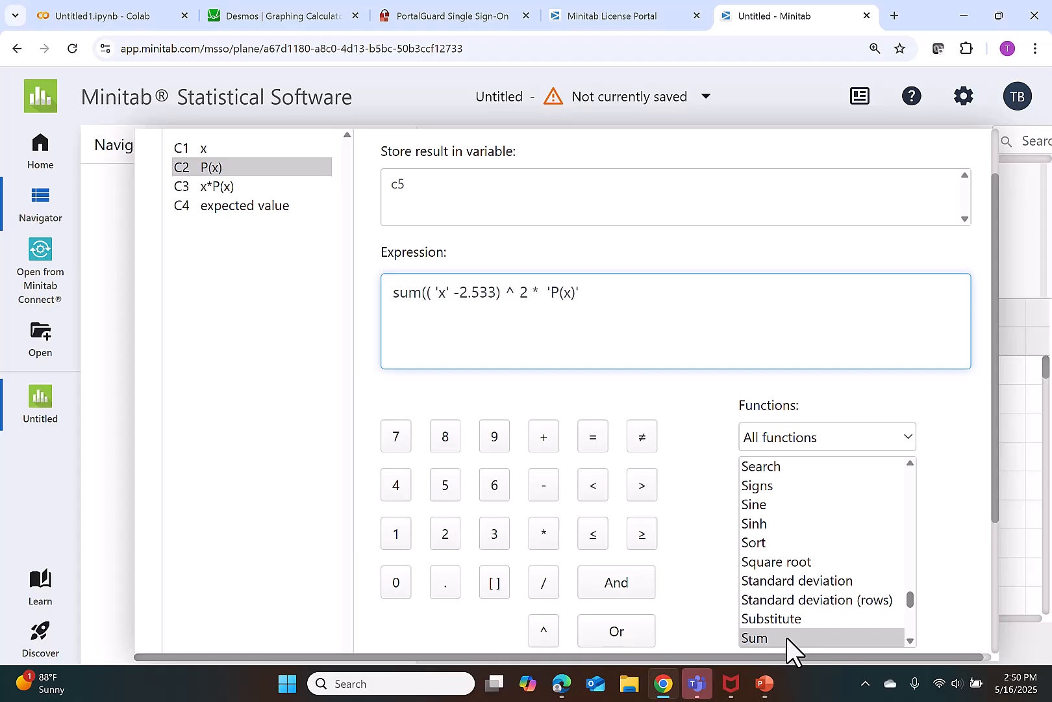
{"action": "left_click", "coordinate": [608, 292]}
{"action": "type", "text": ")"}
{"action": "scroll", "coordinate": [780, 552], "scroll_direction": "down", "scroll_amount": 5}
{"action": "left_click", "coordinate": [823, 636]}
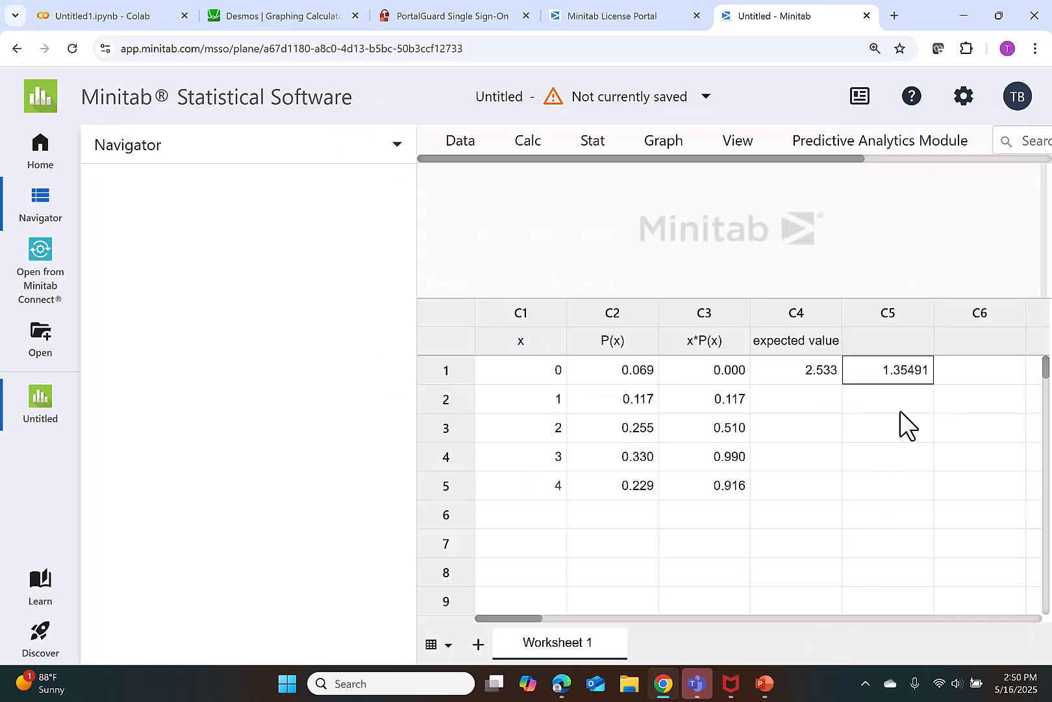
Name column C5 "variance".
{"action": "left_click", "coordinate": [900, 351]}
{"action": "type", "text": "varian"}
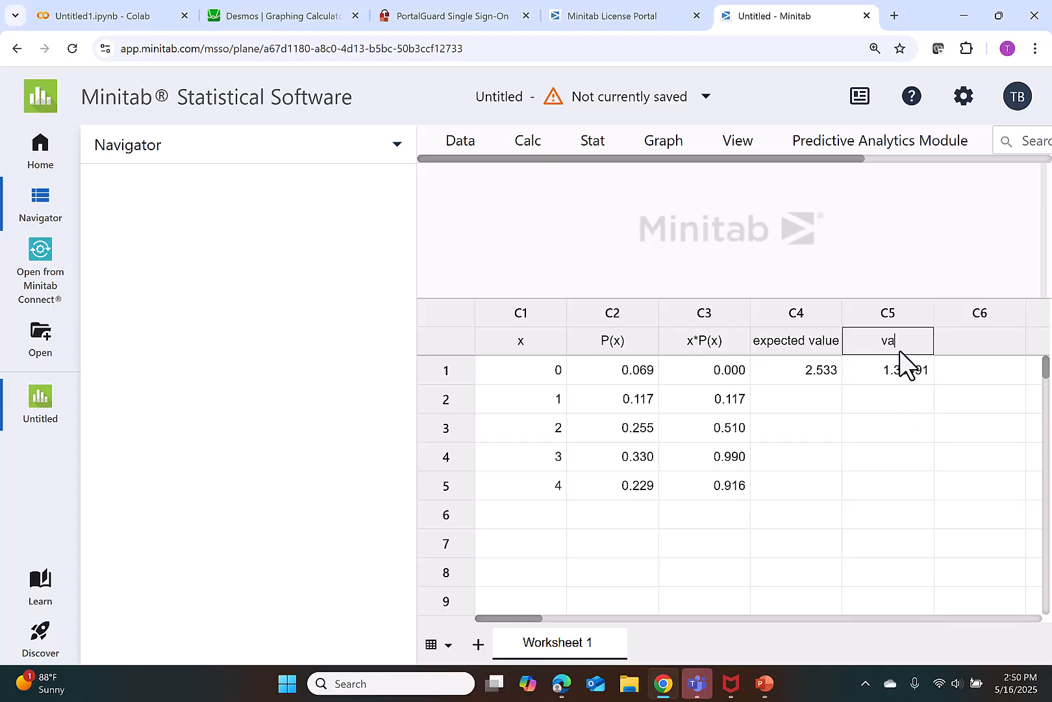
{"action": "type", "text": "ce"}
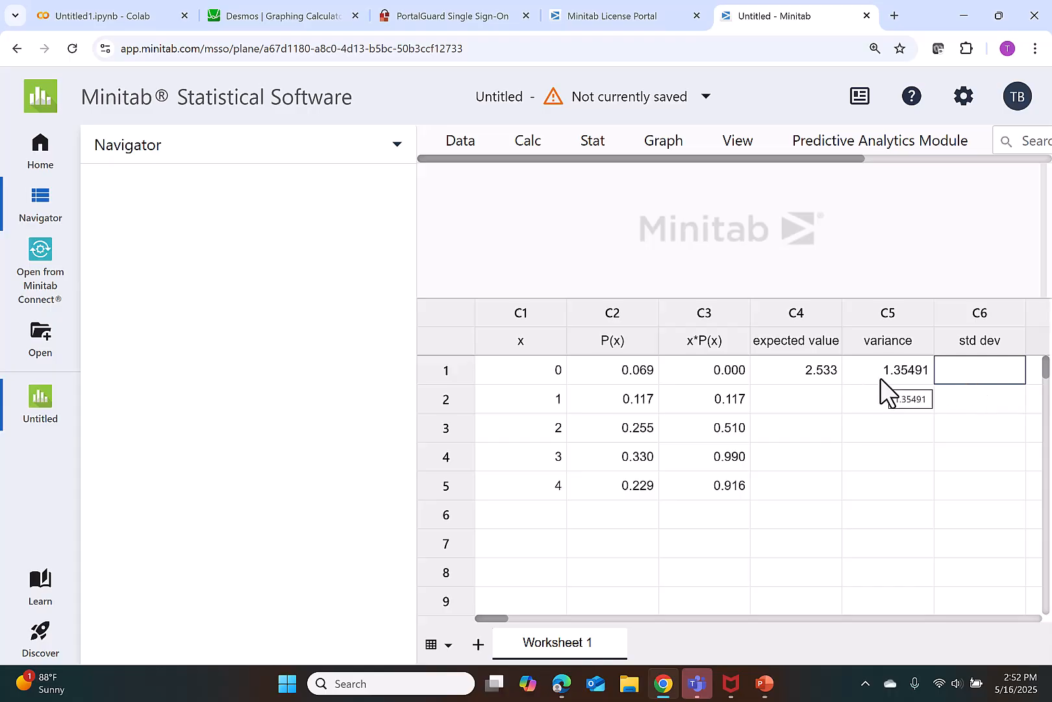
Reopen the Calculator and set C6, the std dev column, to store the result.
{"action": "left_click", "coordinate": [528, 144]}
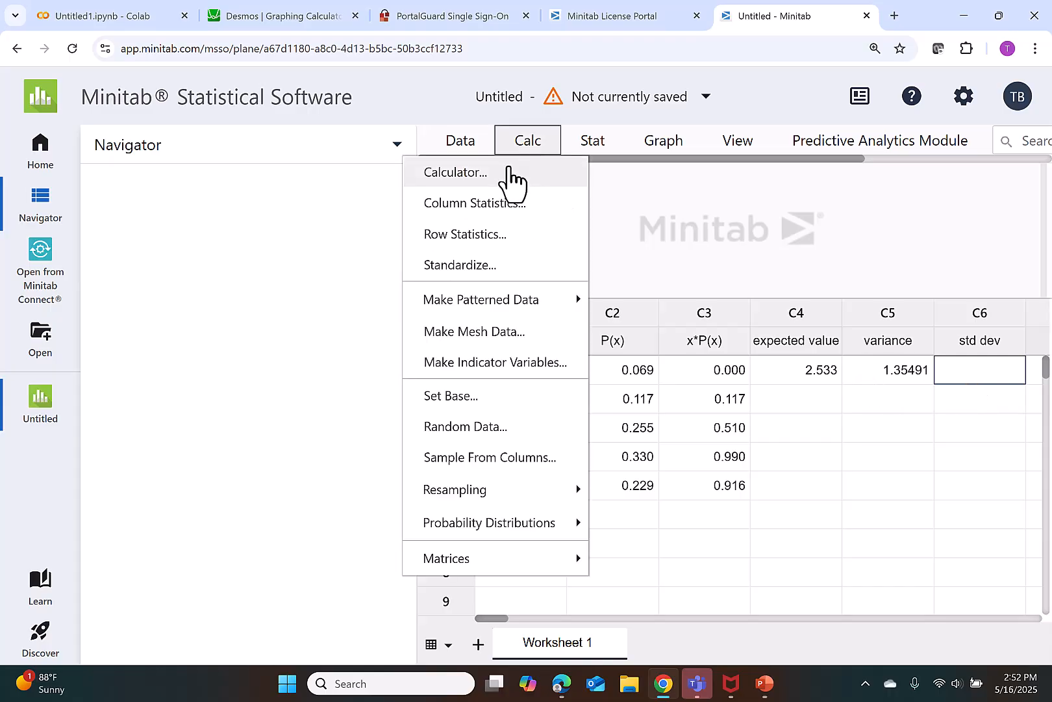
{"action": "left_click", "coordinate": [512, 179]}
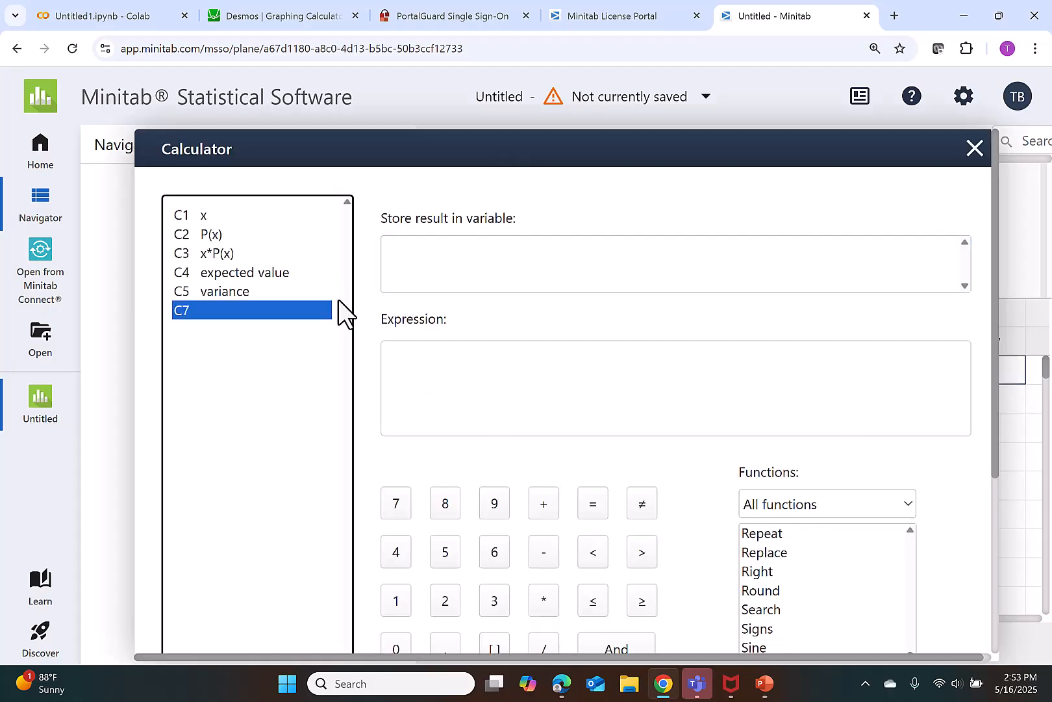
{"action": "left_click", "coordinate": [433, 272]}
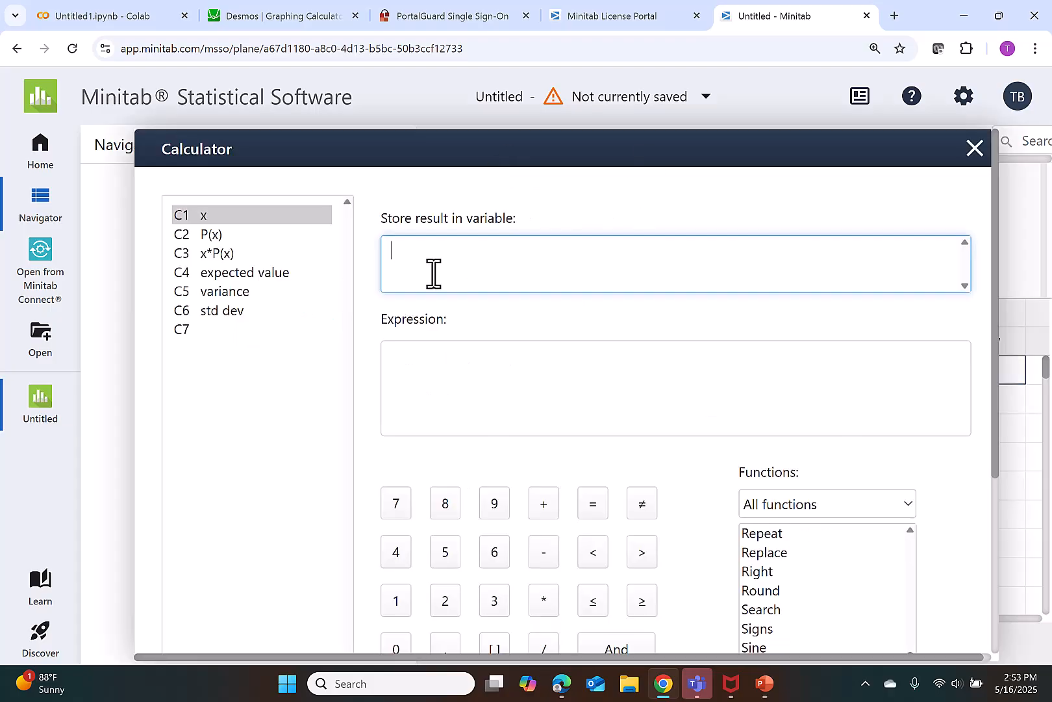
{"action": "type", "text": "c6"}
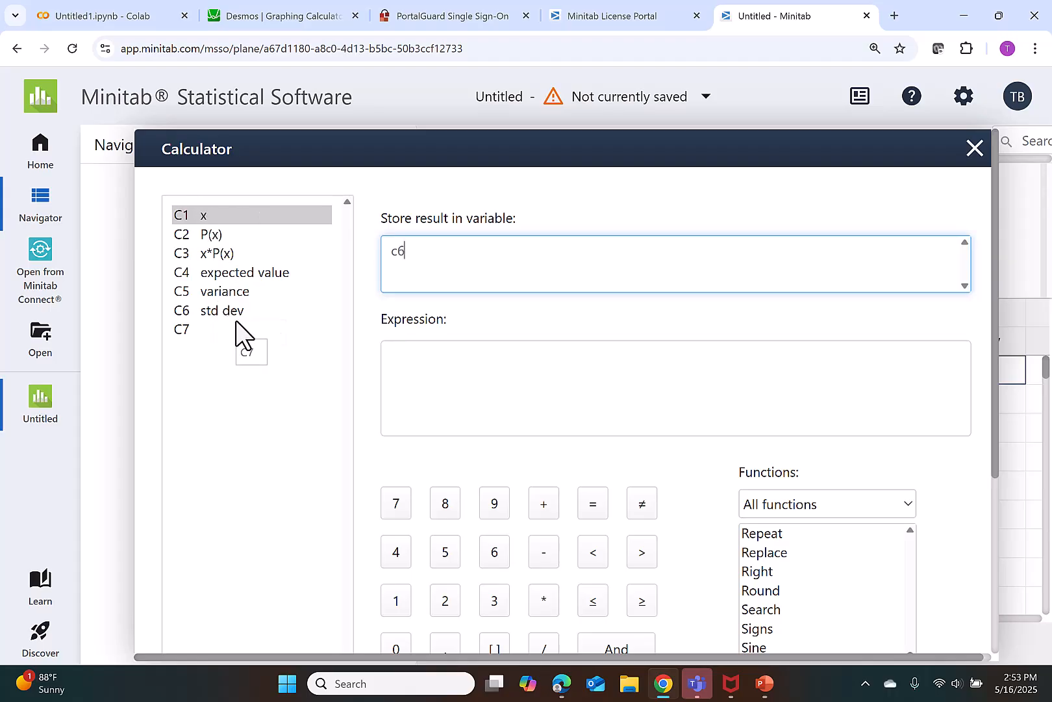
Enter the square root of the variance column as the expression and run the calculation.
{"action": "left_click", "coordinate": [422, 355]}
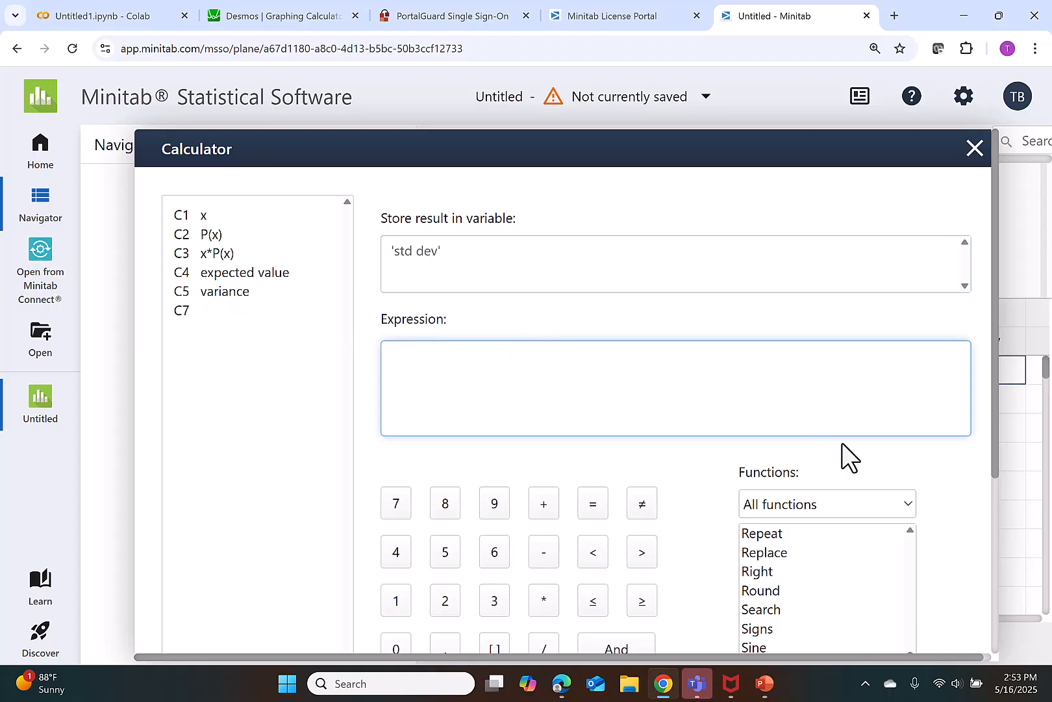
{"action": "scroll", "coordinate": [879, 459], "scroll_direction": "down", "scroll_amount": 3}
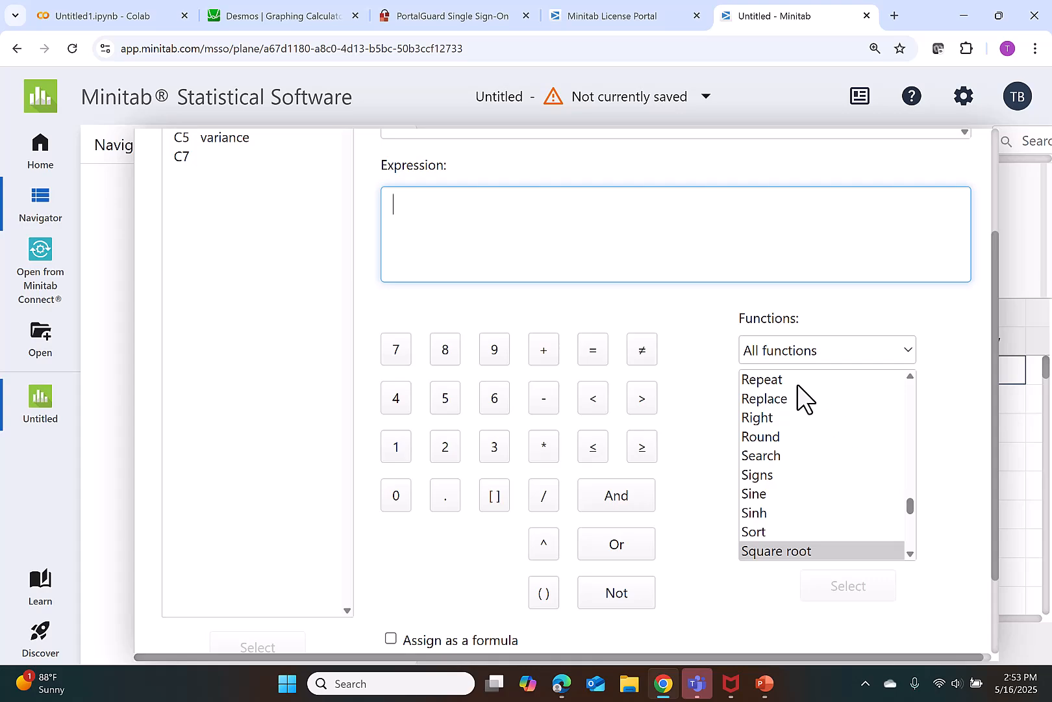
{"action": "scroll", "coordinate": [812, 413], "scroll_direction": "down", "scroll_amount": 2}
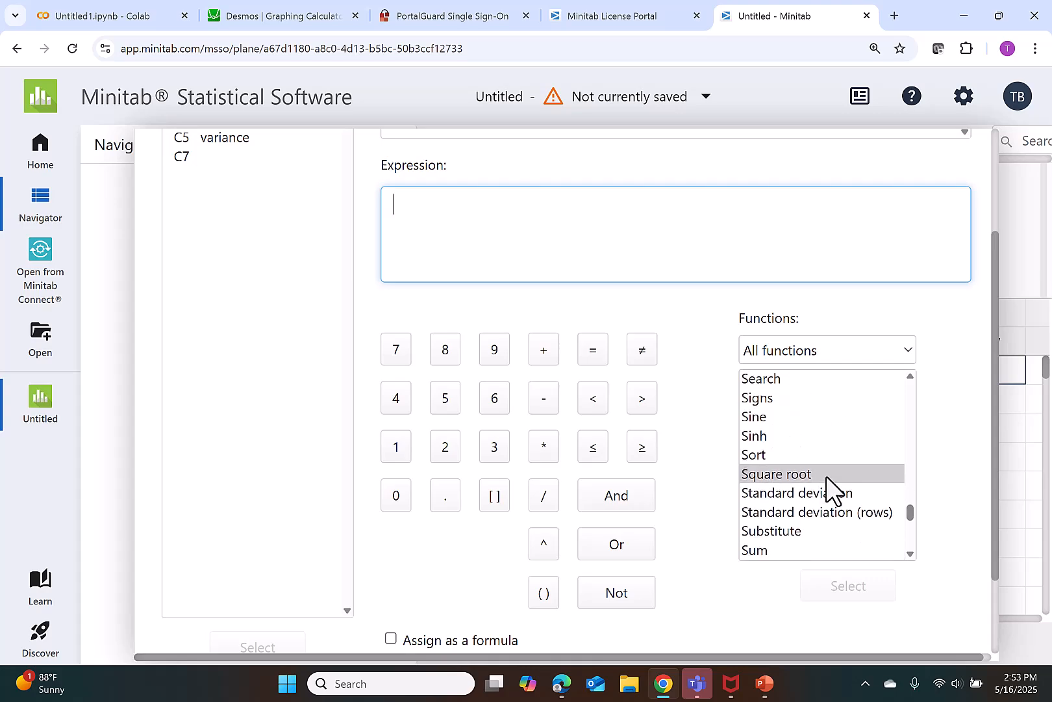
{"action": "left_click", "coordinate": [826, 477]}
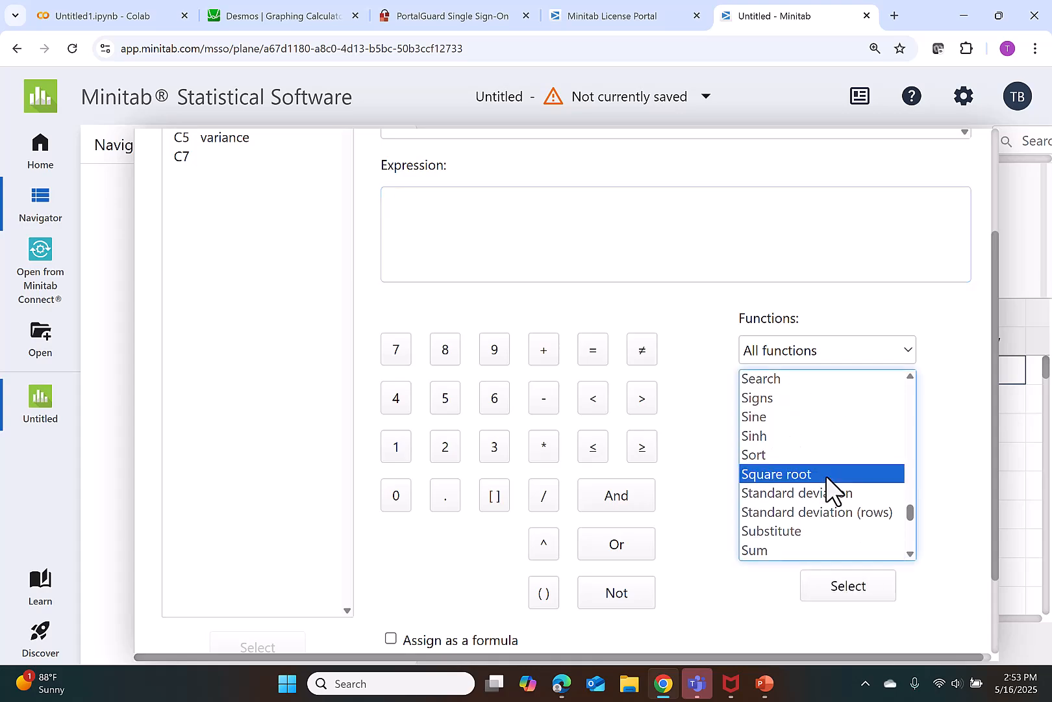
{"action": "double_click", "coordinate": [826, 476]}
{"action": "scroll", "coordinate": [502, 315], "scroll_direction": "up", "scroll_amount": 1}
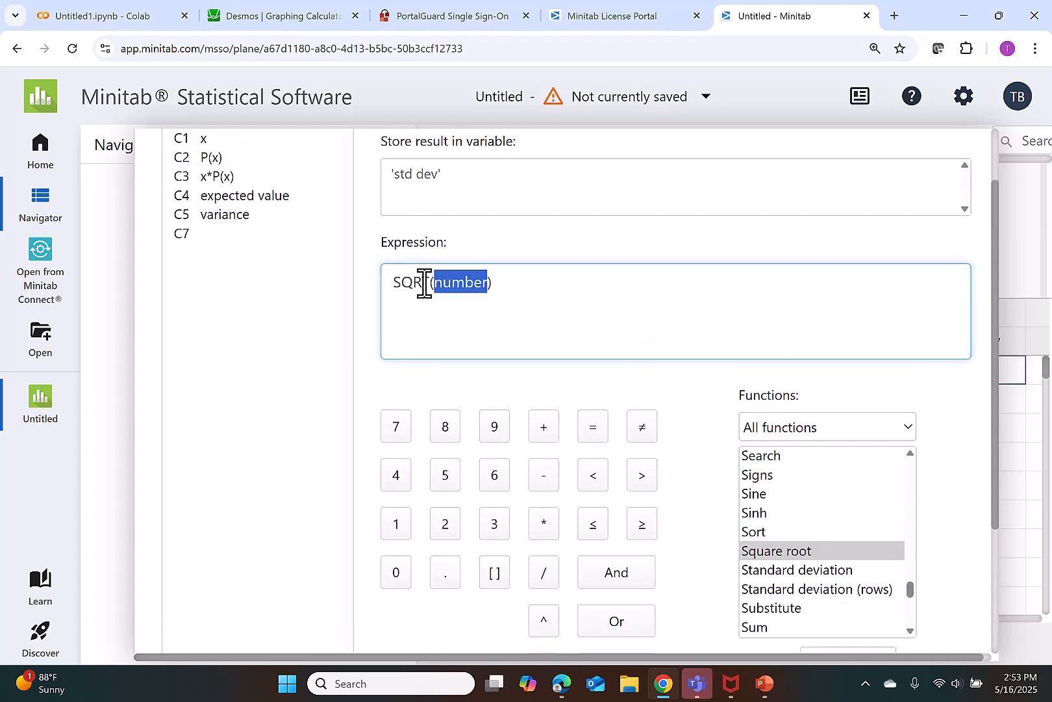
{"action": "left_click", "coordinate": [223, 216]}
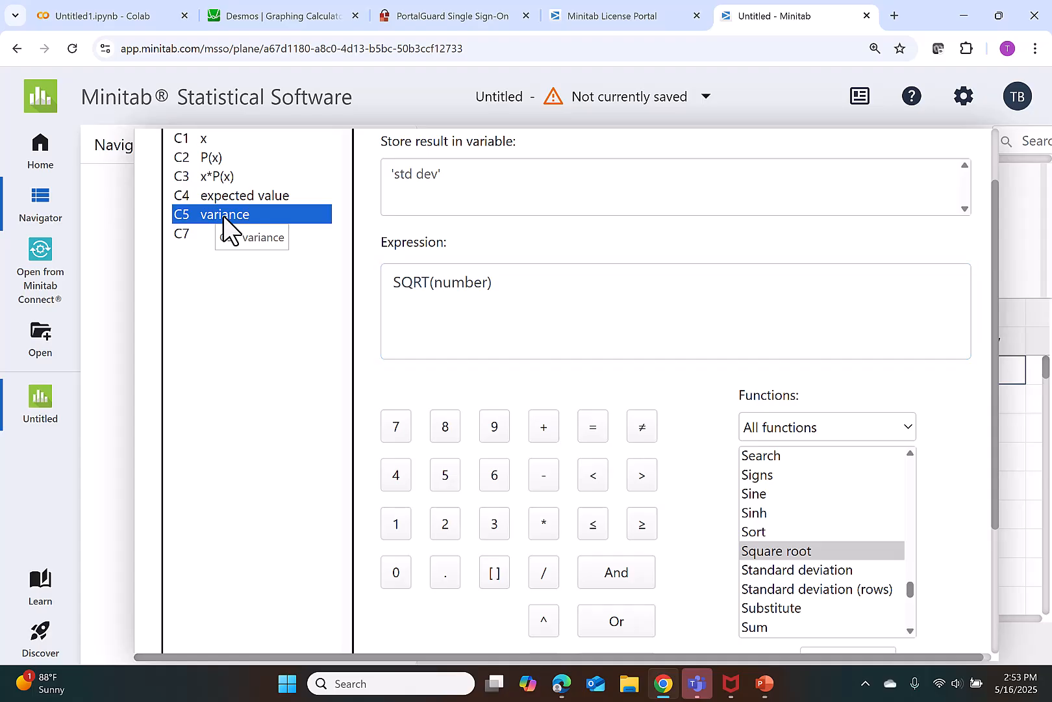
{"action": "double_click", "coordinate": [223, 216]}
{"action": "scroll", "coordinate": [919, 529], "scroll_direction": "down", "scroll_amount": 3}
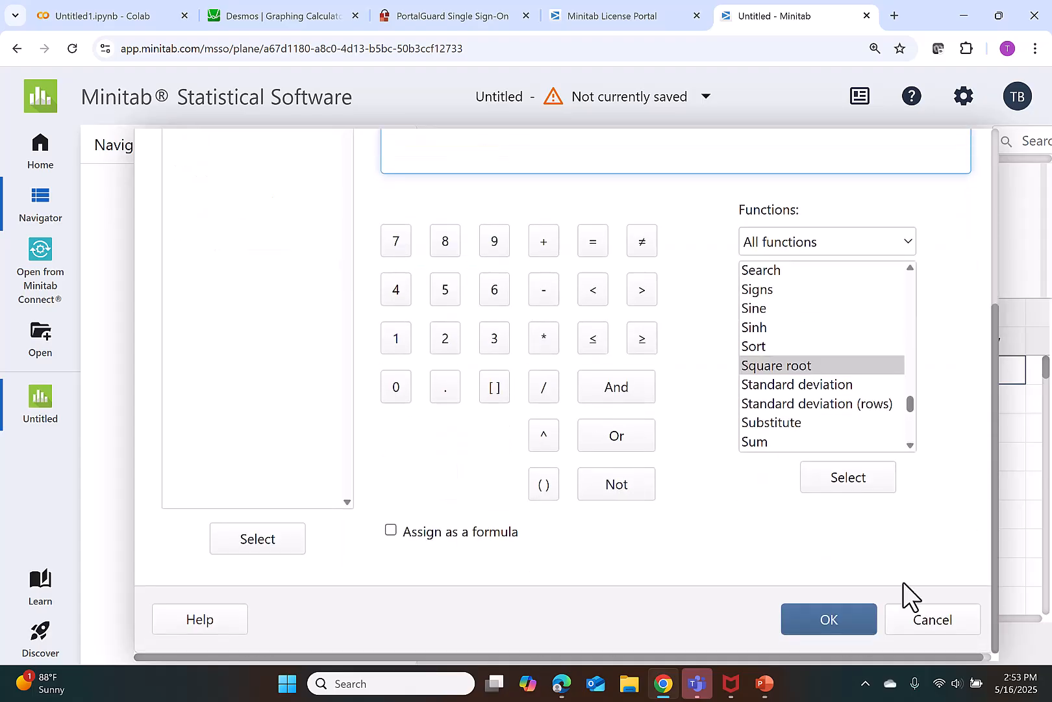
{"action": "left_click", "coordinate": [824, 624]}
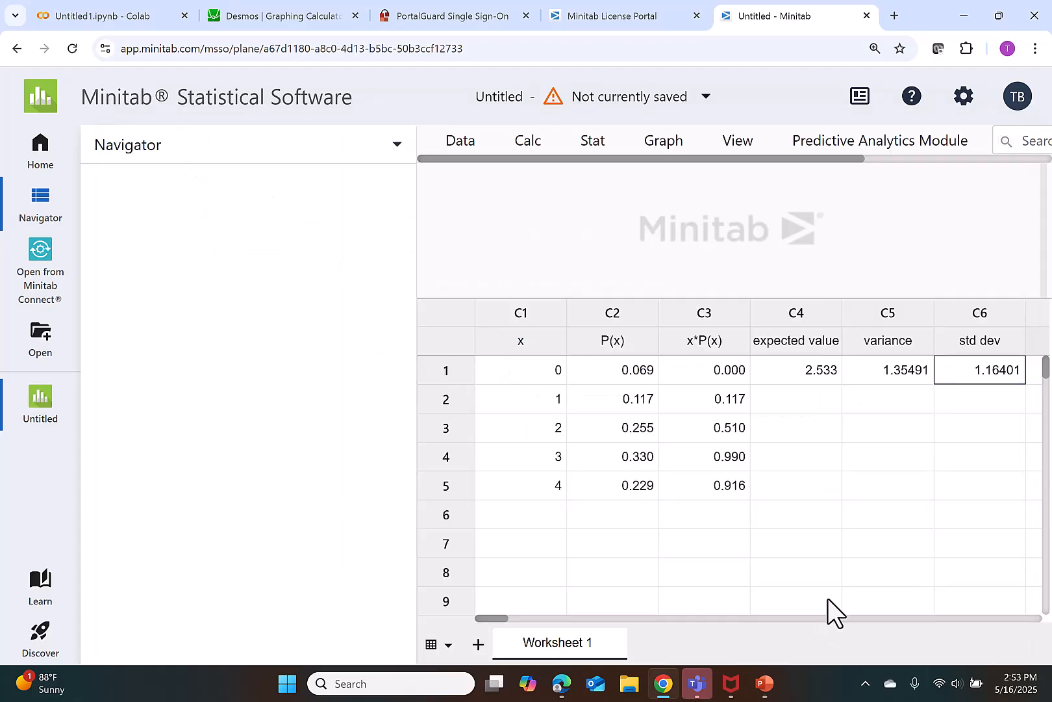